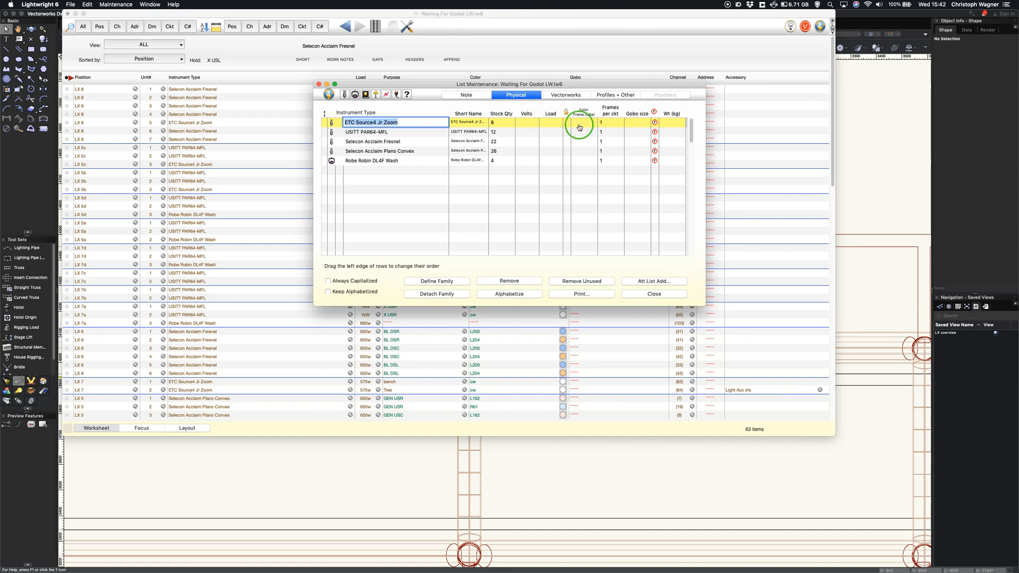
Set the voltage of the ETC Source4 Jr Zoom to 230 V
{"action": "left_click", "coordinate": [528, 123]}
{"action": "type", "text": "230"}
{"action": "key", "text": "Return"}
{"action": "key", "text": "Up"}
{"action": "type", "text": "2030"}
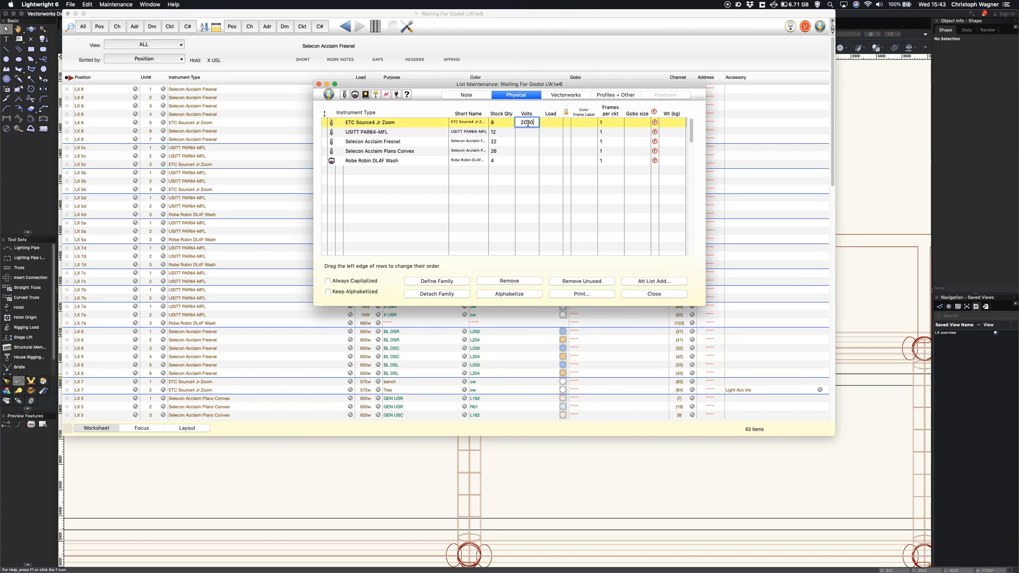
{"action": "key", "text": "BackSpace"}
{"action": "key", "text": "BackSpace"}
{"action": "key", "text": "BackSpace"}
{"action": "type", "text": "30"}
{"action": "key", "text": "Return"}
Copy the ETC Source4 Jr Zoom's voltage to the other four instrument types
{"action": "left_click", "coordinate": [528, 123]}
{"action": "left_click", "coordinate": [527, 133], "text": "alt"}
{"action": "left_click", "coordinate": [524, 142], "text": "alt"}
{"action": "left_click", "coordinate": [525, 151], "text": "alt"}
{"action": "left_click", "coordinate": [528, 163], "text": "alt"}
Enter loads of 575 W for the Source4 Jr Zoom, 1 kW for the PAR64-MFL, and 650 W for both Selecon Acclaim types
{"action": "left_click", "coordinate": [551, 123]}
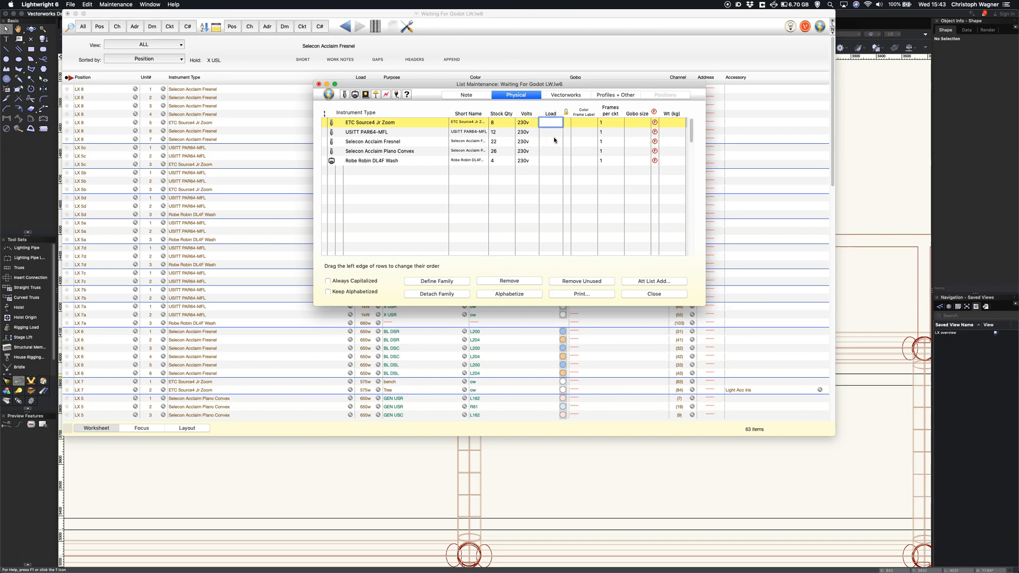
{"action": "type", "text": "575"}
{"action": "key", "text": "Return"}
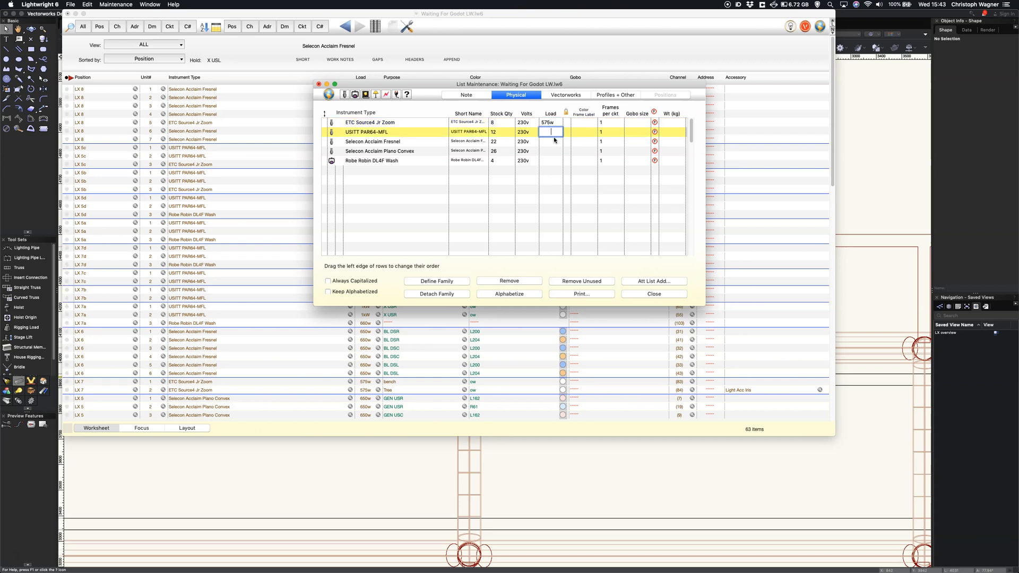
{"action": "type", "text": "1k"}
{"action": "key", "text": "Return"}
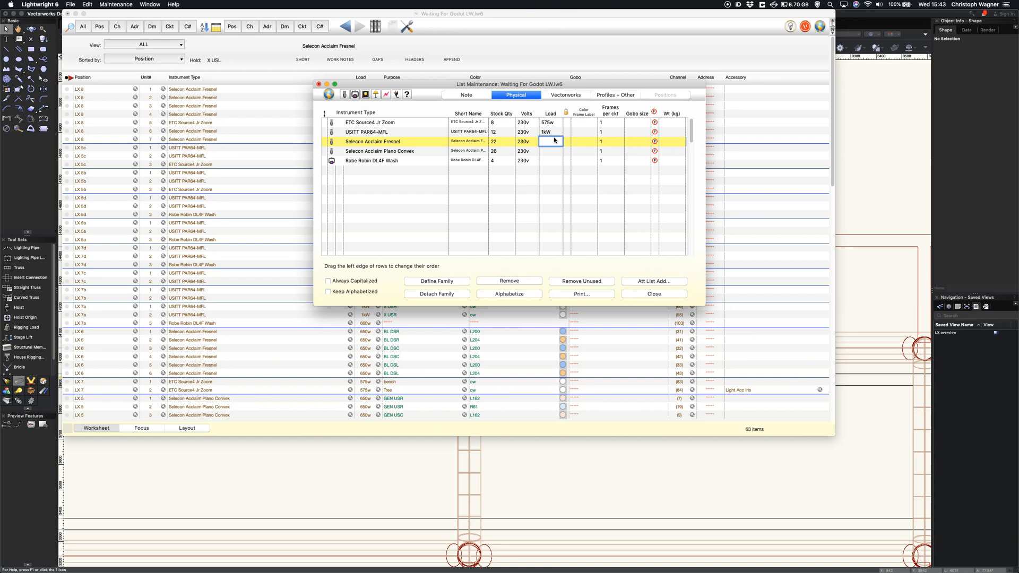
{"action": "type", "text": "650"}
{"action": "key", "text": "Return"}
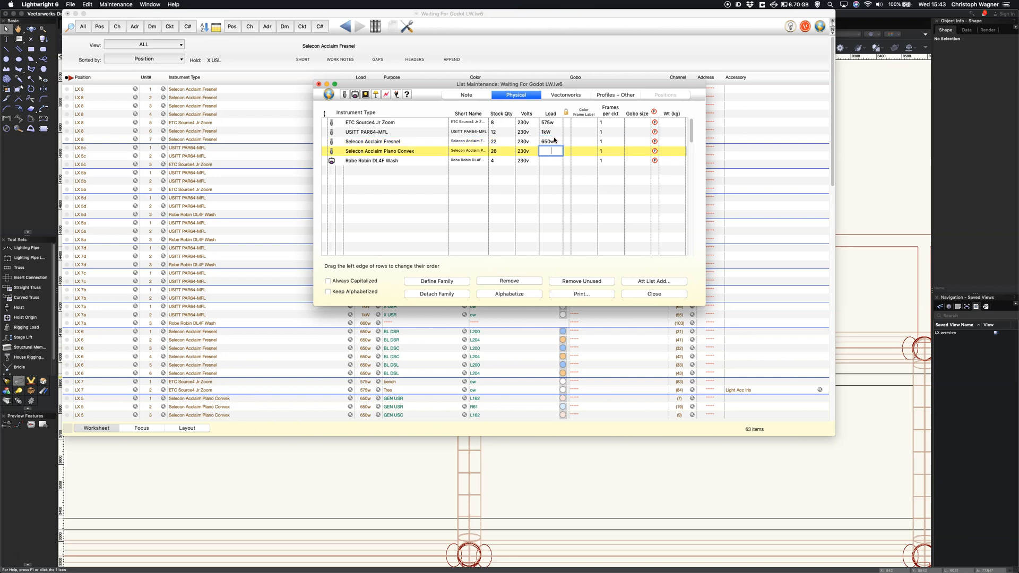
{"action": "type", "text": "650"}
{"action": "key", "text": "Return"}
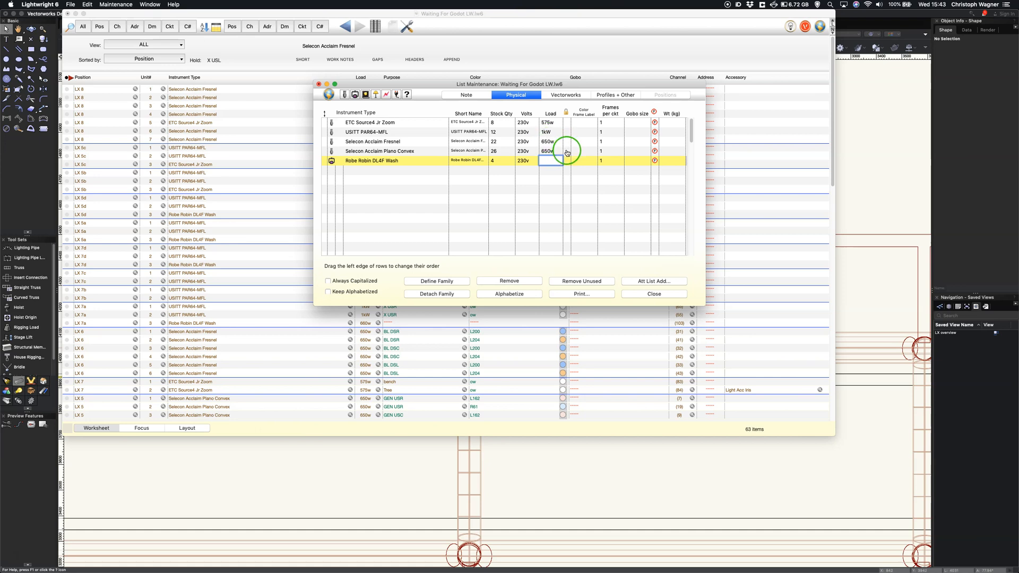
Create a new color frame label named S4 Jr for the ETC Source4 Jr Zoom
{"action": "left_click", "coordinate": [583, 123]}
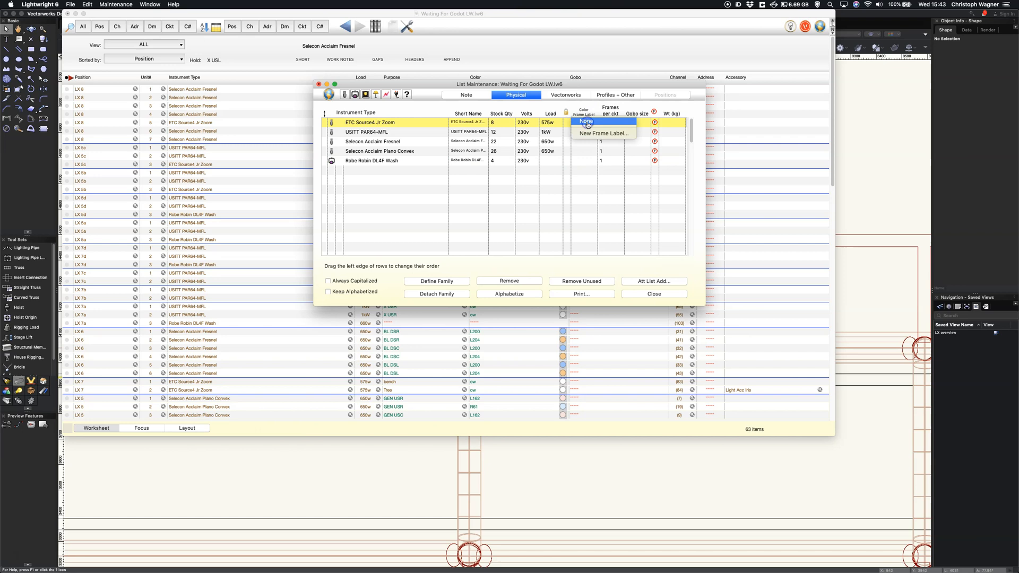
{"action": "left_click", "coordinate": [588, 134]}
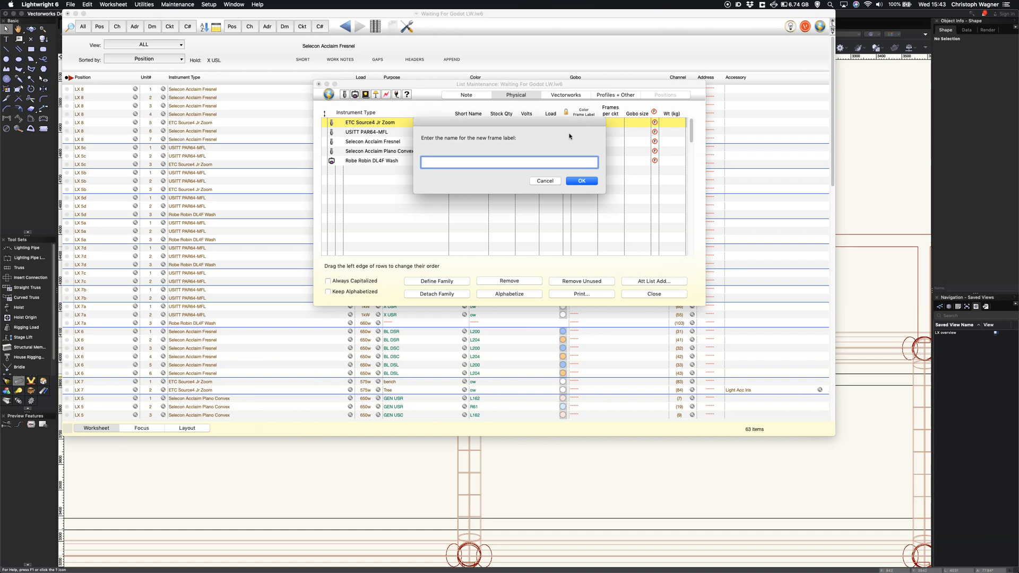
{"action": "type", "text": "S4 Jr"}
{"action": "left_click", "coordinate": [583, 182]}
Create a new color frame label named PAR 64 for the USITT PAR64-MFL
{"action": "left_click", "coordinate": [589, 137]}
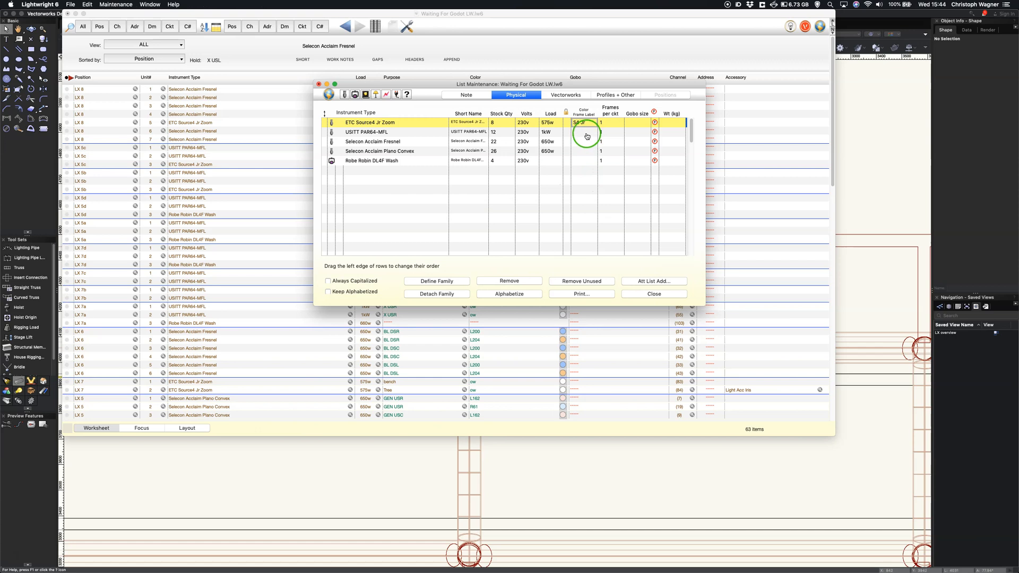
{"action": "left_click", "coordinate": [591, 155]}
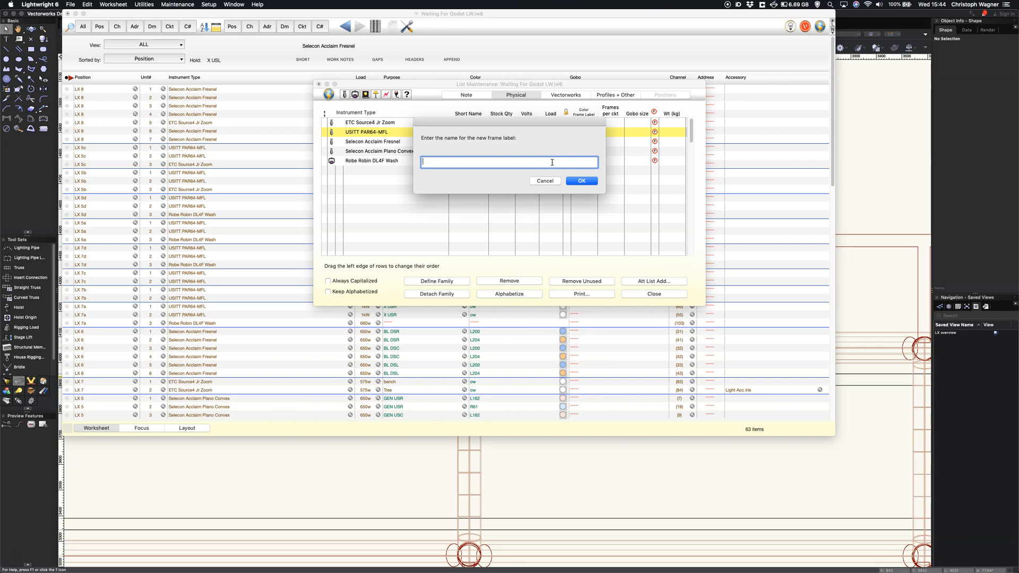
{"action": "type", "text": "PAR 64"}
{"action": "key", "text": "Return"}
{"action": "left_click", "coordinate": [333, 174]}
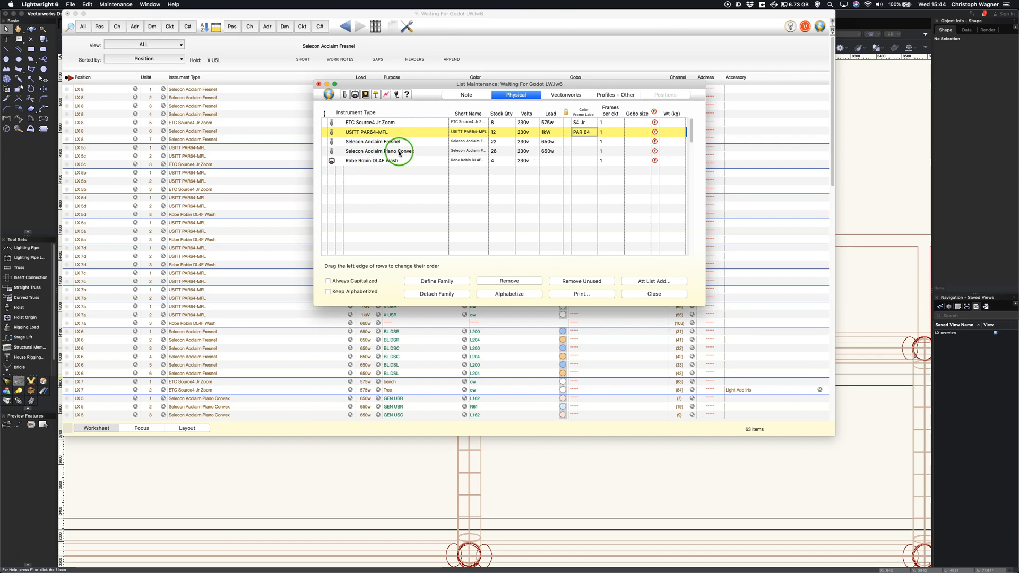
Create the color frame label Acclaim for the Selecon Acclaim Fresnel and assign it to the Selecon Acclaim Plano Convex too
{"action": "left_click", "coordinate": [581, 141]}
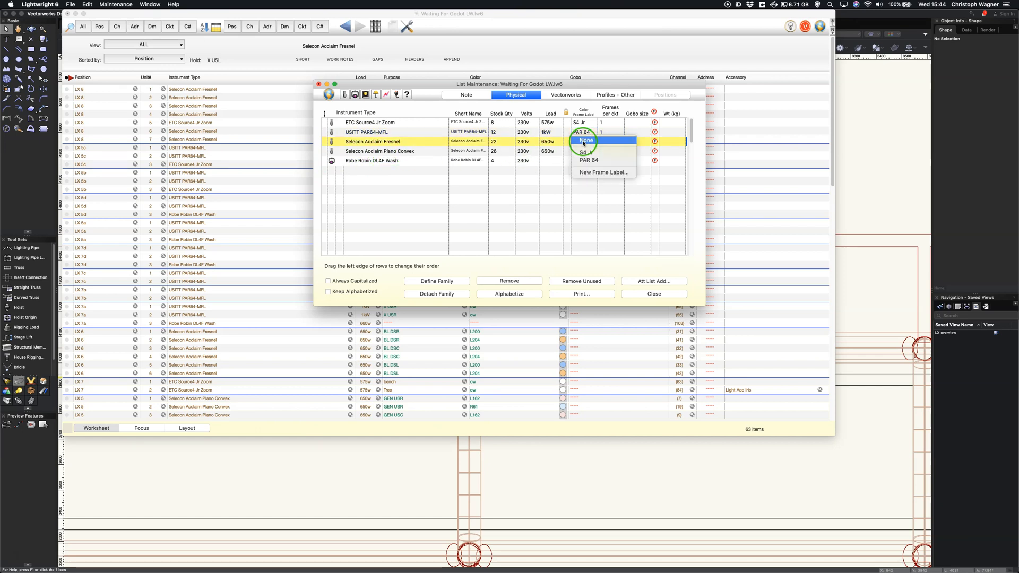
{"action": "left_click", "coordinate": [588, 173]}
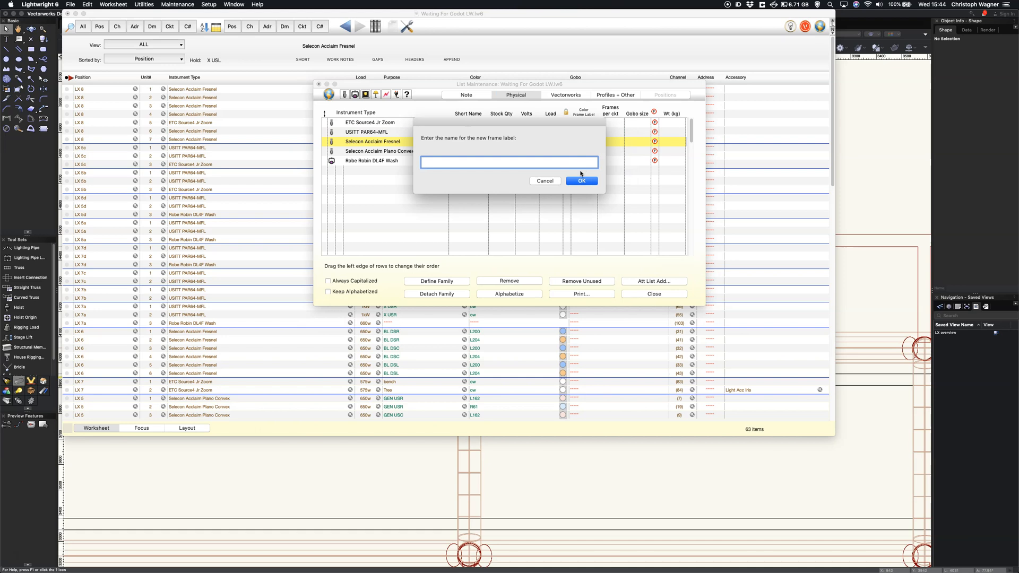
{"action": "type", "text": "Acclaim"}
{"action": "key", "text": "Return"}
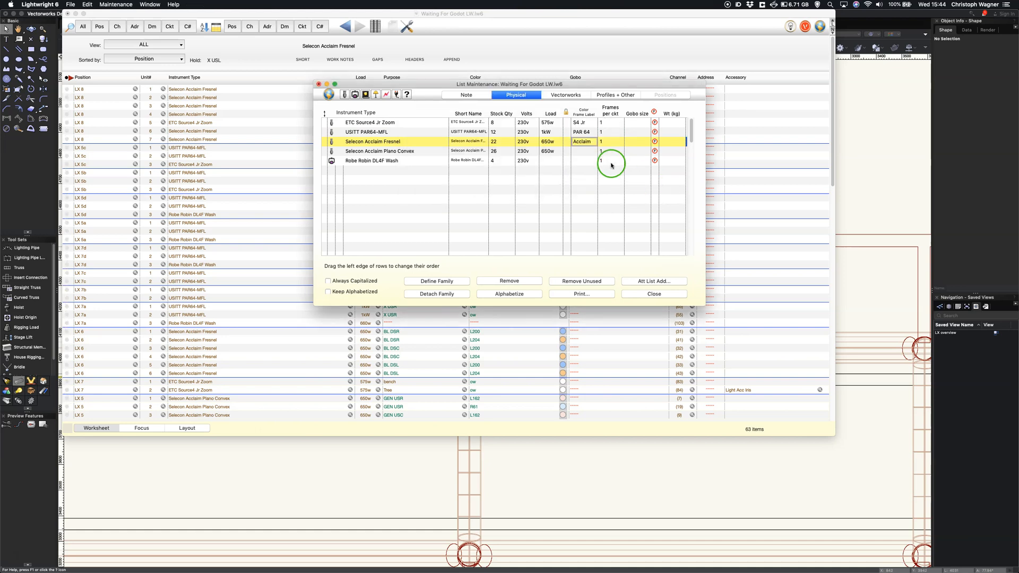
{"action": "left_click", "coordinate": [586, 151]}
{"action": "left_click", "coordinate": [595, 177]}
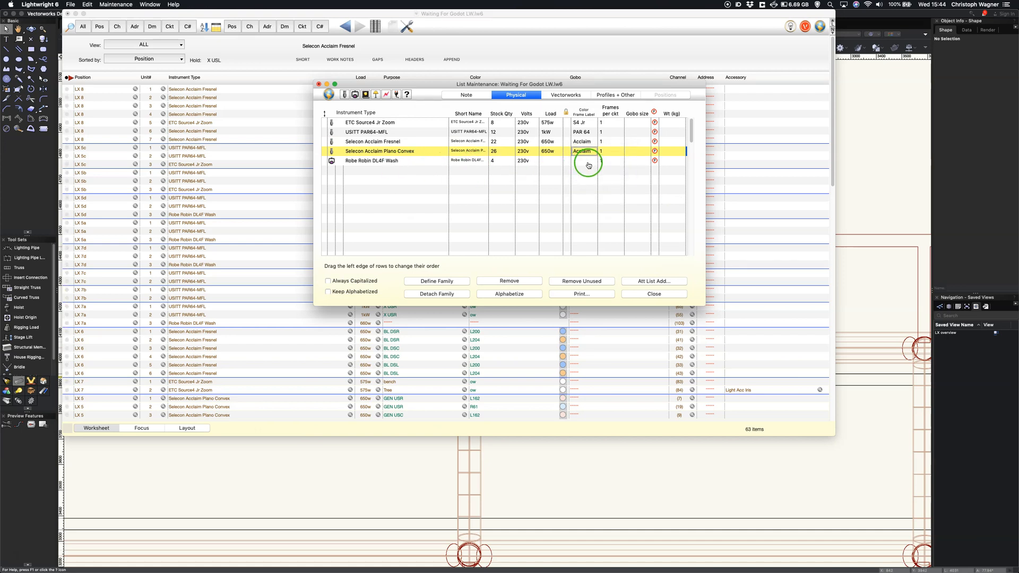
Apply a new gobo size M to every ETC Source4 Jr Zoom in the show and clear the Robe Robin DL4F Wash's red circled marker
{"action": "left_click", "coordinate": [640, 123]}
{"action": "left_click", "coordinate": [653, 134]}
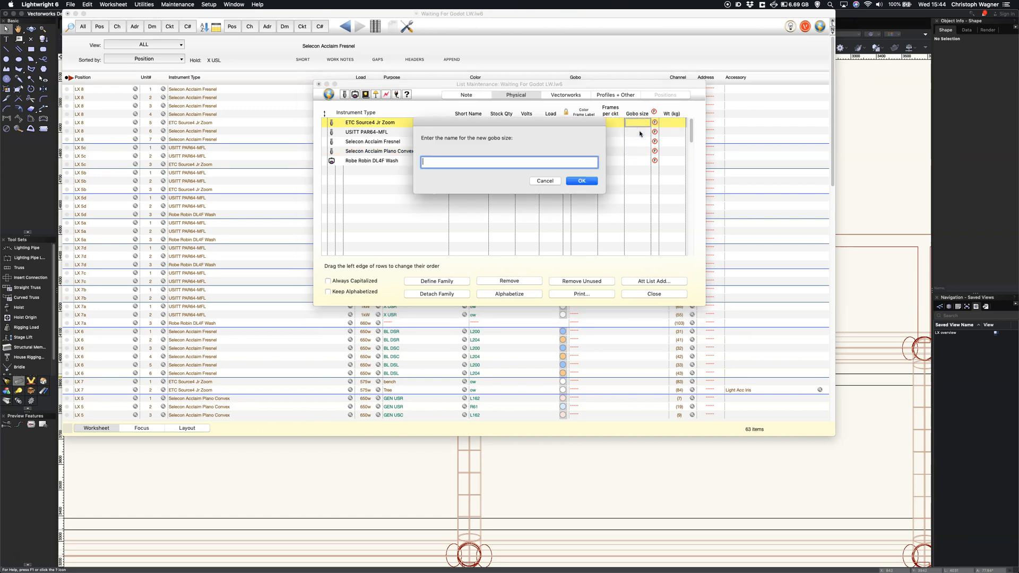
{"action": "type", "text": "M"}
{"action": "left_click", "coordinate": [584, 181]}
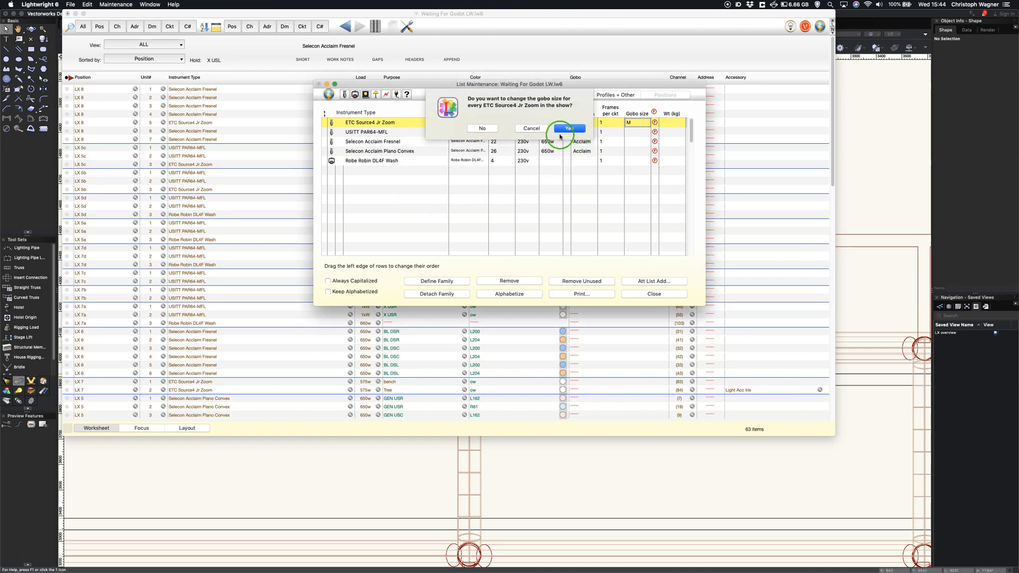
{"action": "left_click", "coordinate": [568, 128]}
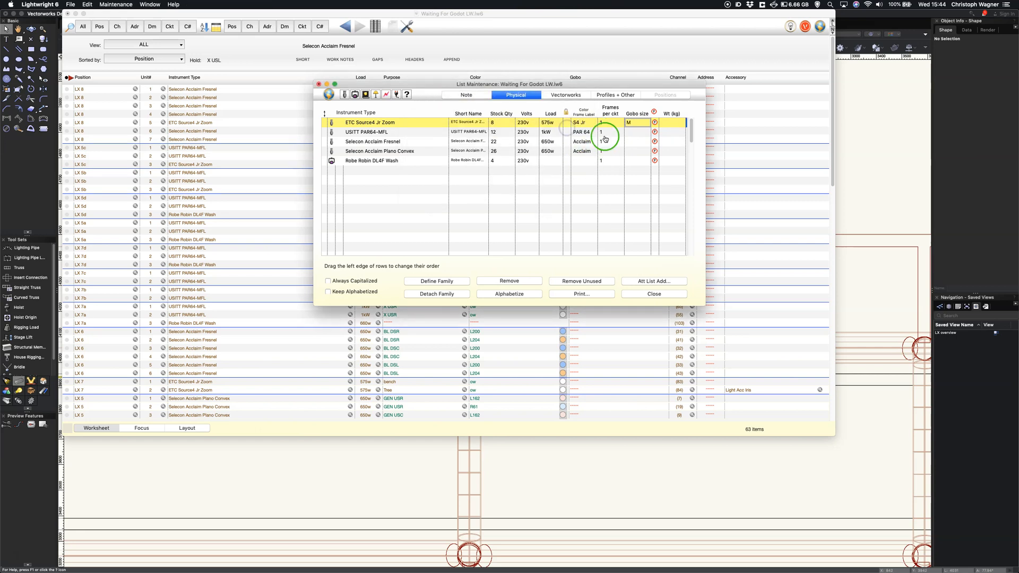
{"action": "left_click", "coordinate": [657, 114]}
{"action": "left_click", "coordinate": [656, 160]}
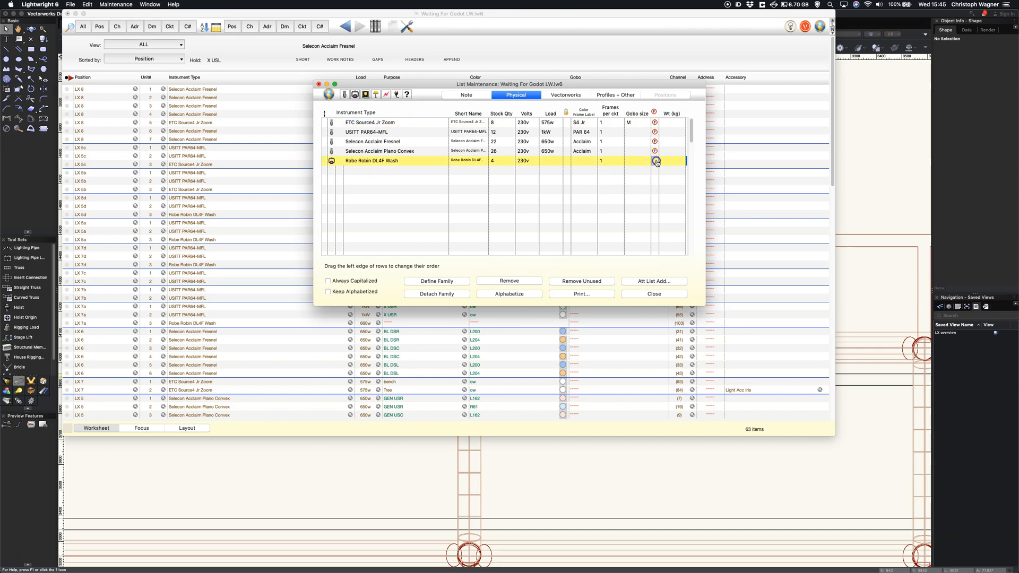
Enter weights of 4.5 kg for the Source4 Jr Zoom, 2 kg PAR64-MFL, 3.3 kg Acclaim Fresnel and 2.8 kg Plano Convex, and close the list maintenance
{"action": "left_click", "coordinate": [673, 122]}
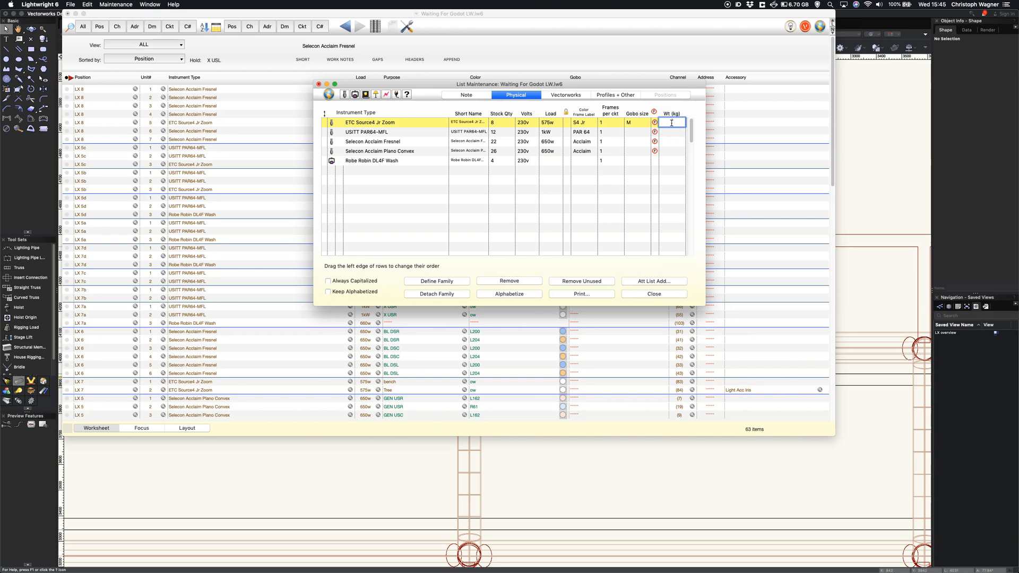
{"action": "type", "text": "4.5"}
{"action": "key", "text": "Return"}
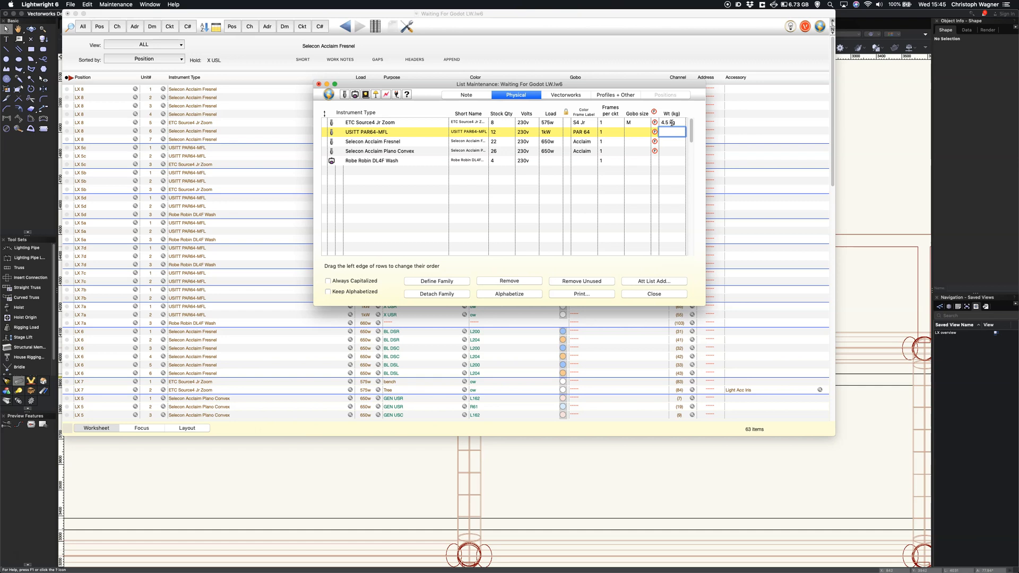
{"action": "type", "text": "2"}
{"action": "key", "text": "Return"}
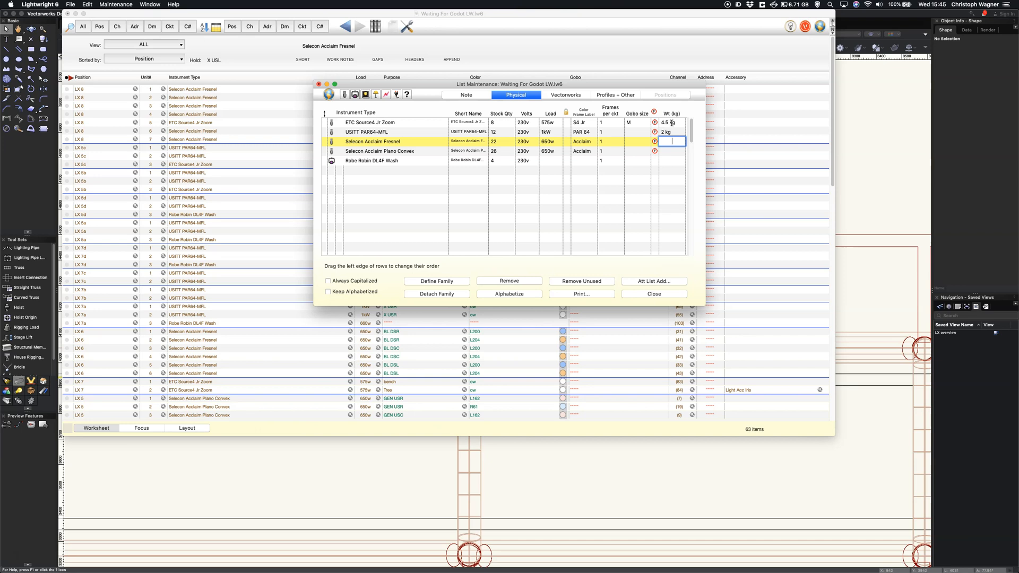
{"action": "type", "text": "3.3"}
{"action": "key", "text": "Return"}
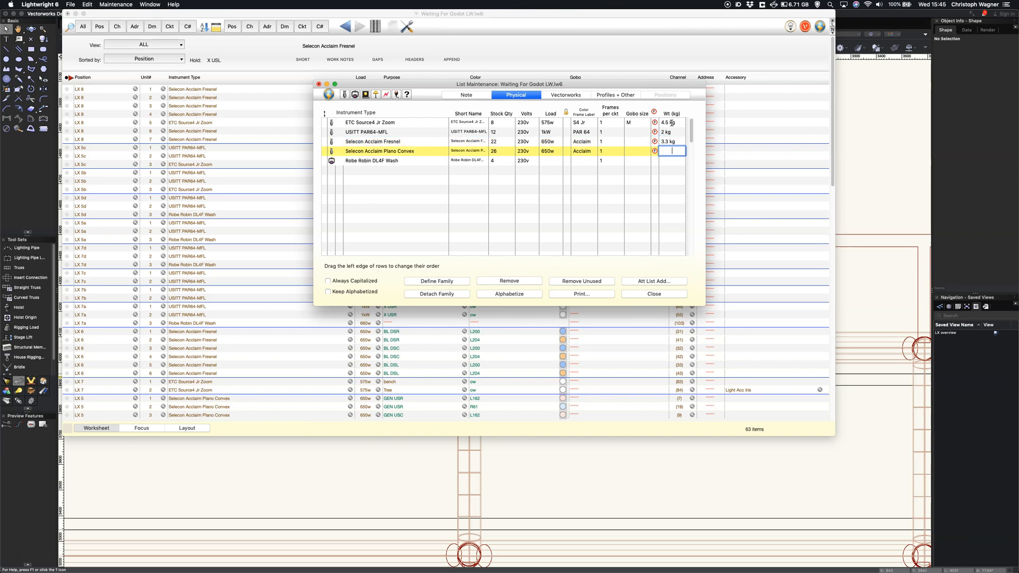
{"action": "type", "text": "2.8"}
{"action": "key", "text": "Return"}
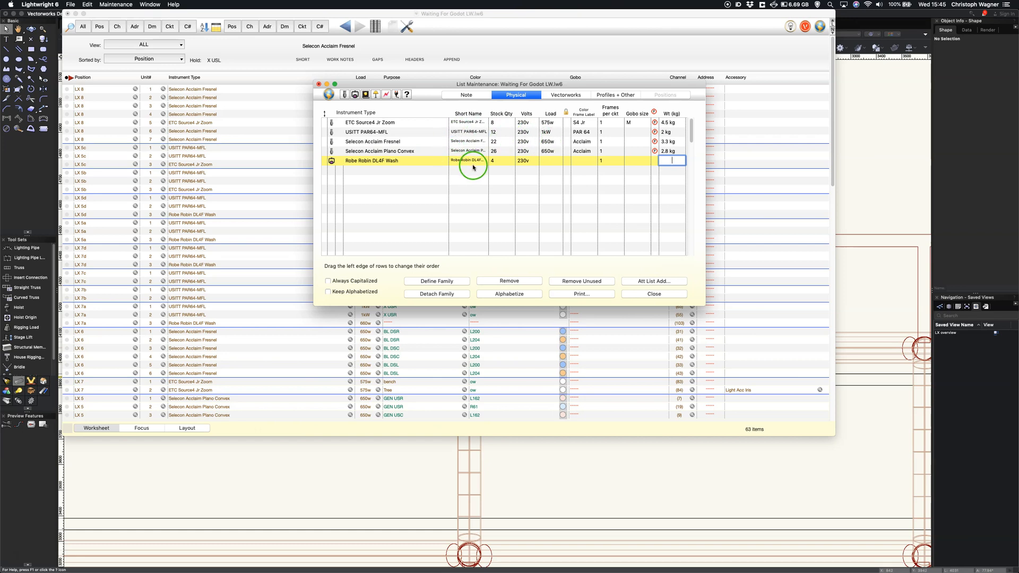
{"action": "left_click", "coordinate": [646, 295]}
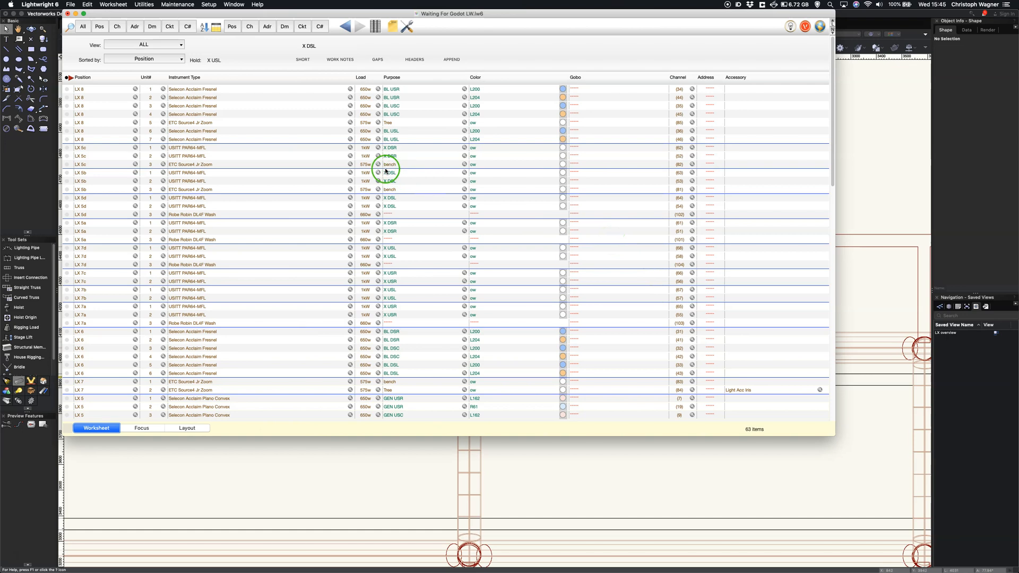
Open the live instrument and accessory counts over the worksheet to compare stock with used quantities
{"action": "left_click", "coordinate": [371, 258]}
{"action": "left_click", "coordinate": [143, 4]}
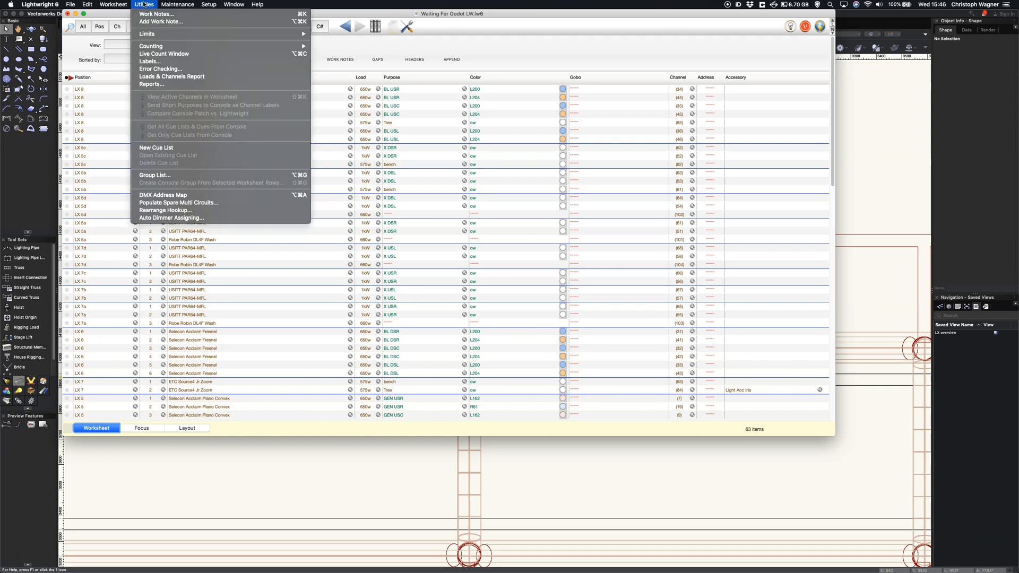
{"action": "left_click", "coordinate": [150, 48]}
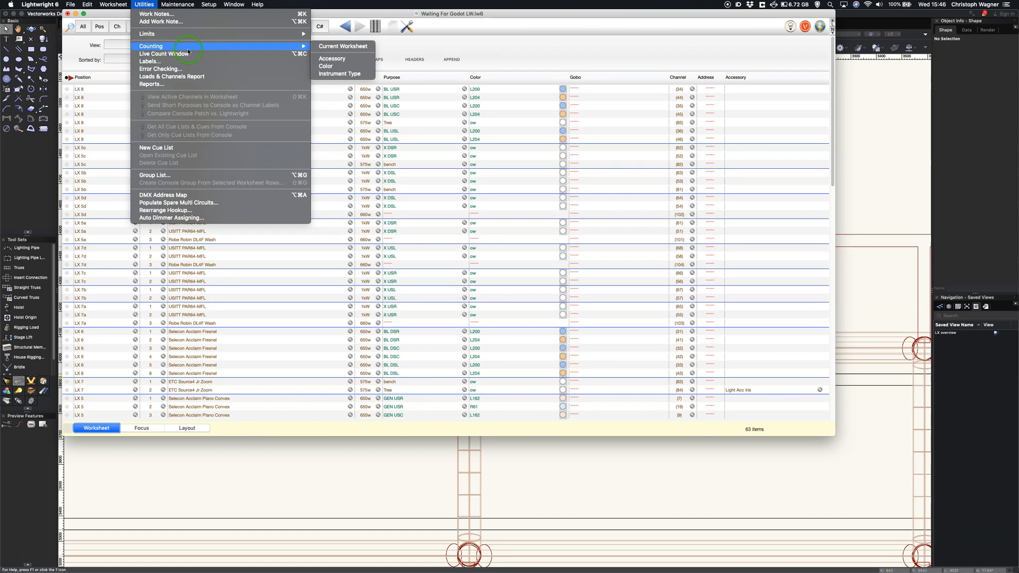
{"action": "left_click", "coordinate": [321, 43]}
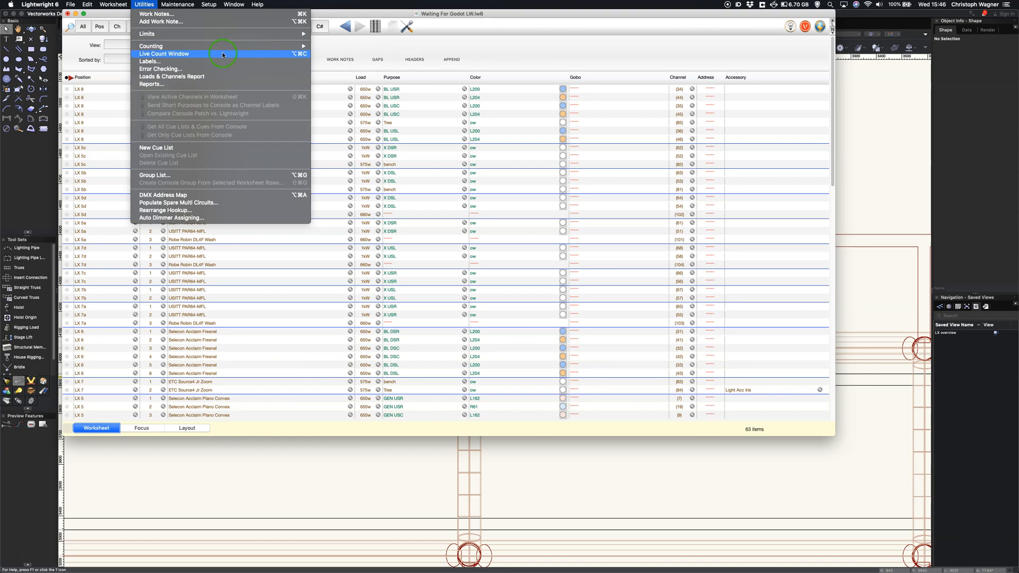
{"action": "mouse_move", "coordinate": [167, 36]}
{"action": "left_click", "coordinate": [157, 55]}
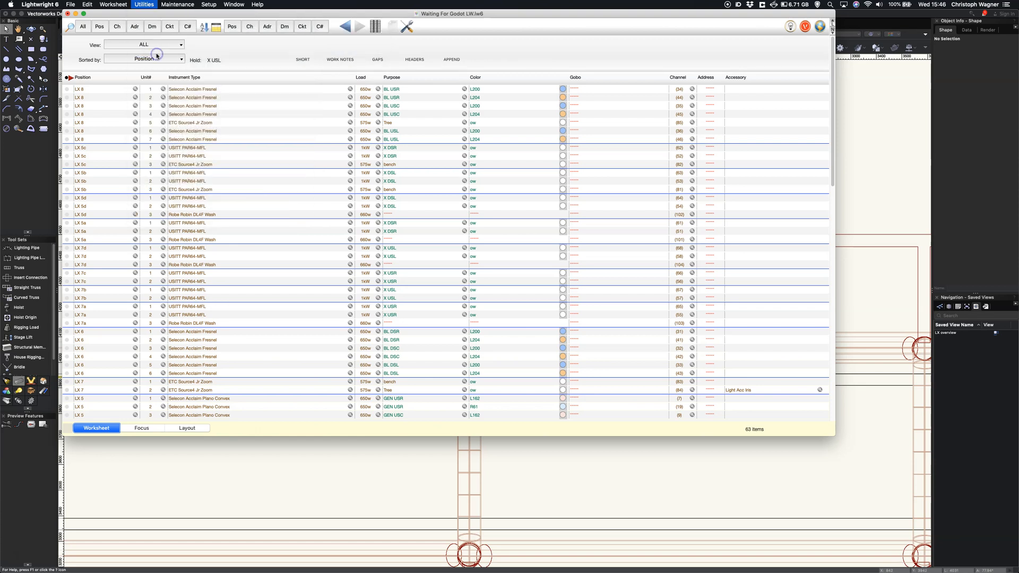
{"action": "left_click_drag", "start_coordinate": [191, 15], "coordinate": [434, 122]}
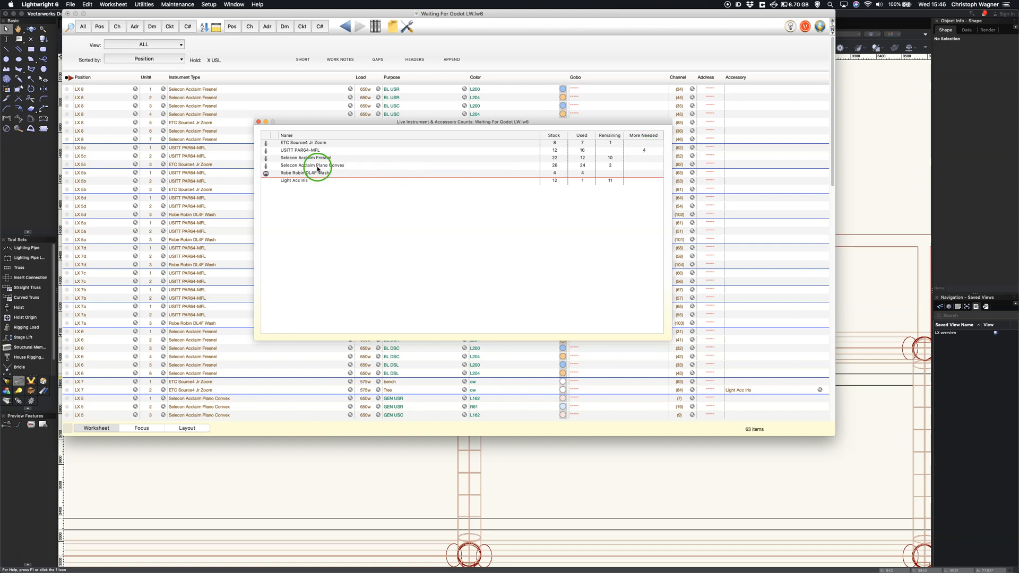
{"action": "left_click_drag", "start_coordinate": [492, 124], "coordinate": [509, 126]}
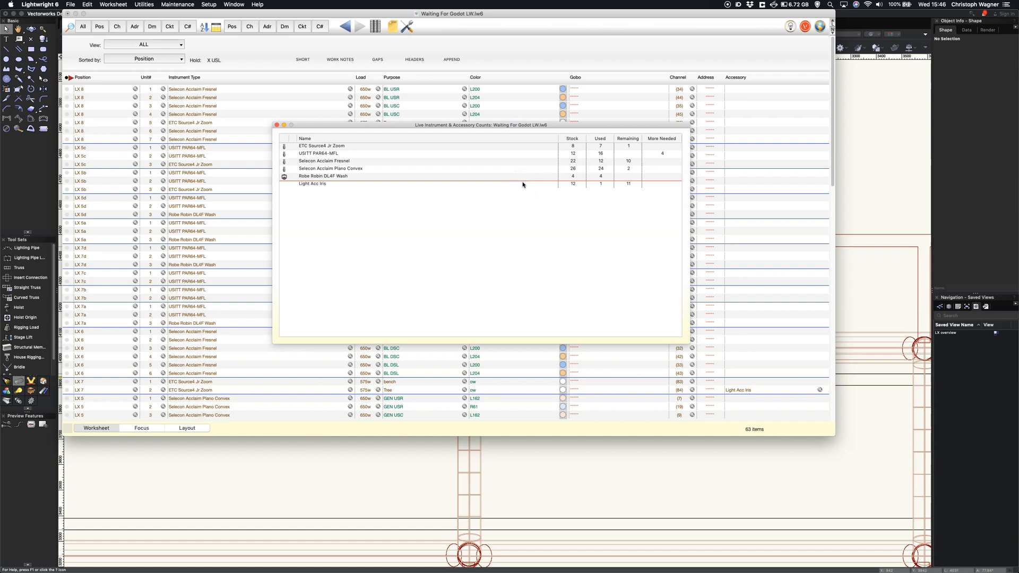